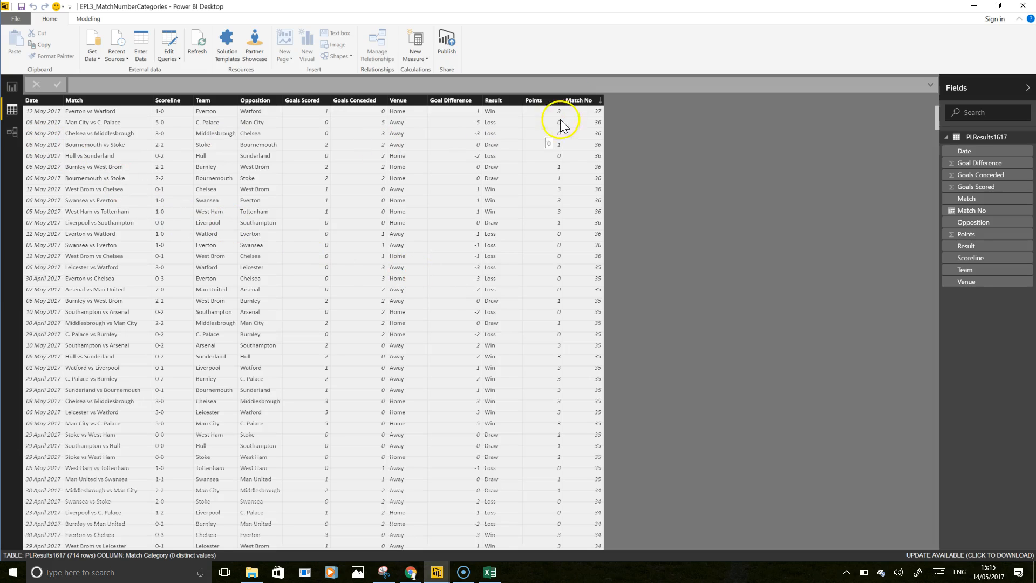
Create a new calculated column in PLResults1617 named Match Category
{"action": "left_click", "coordinate": [579, 103]}
{"action": "right_click", "coordinate": [580, 108]}
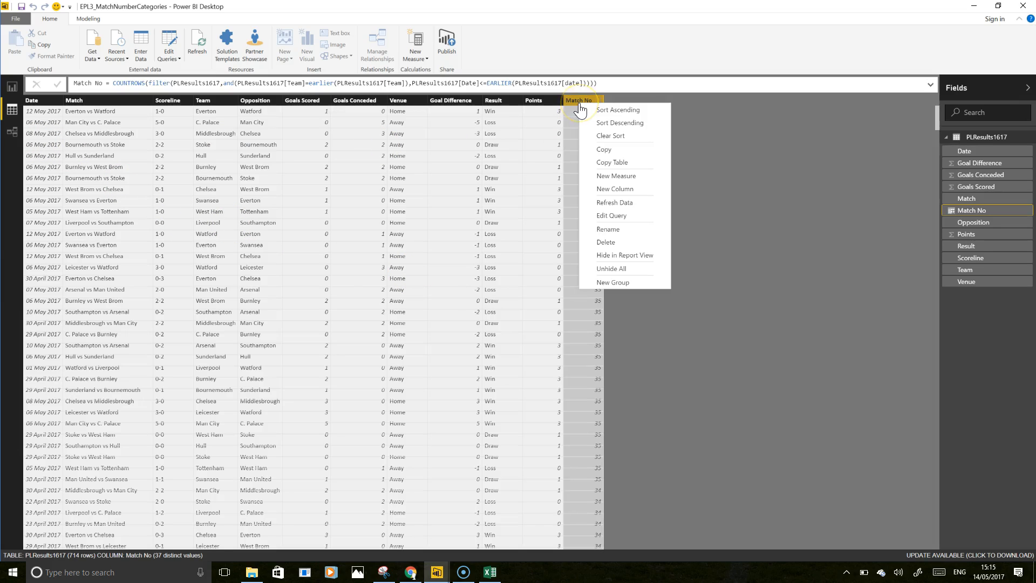
{"action": "left_click", "coordinate": [606, 189]}
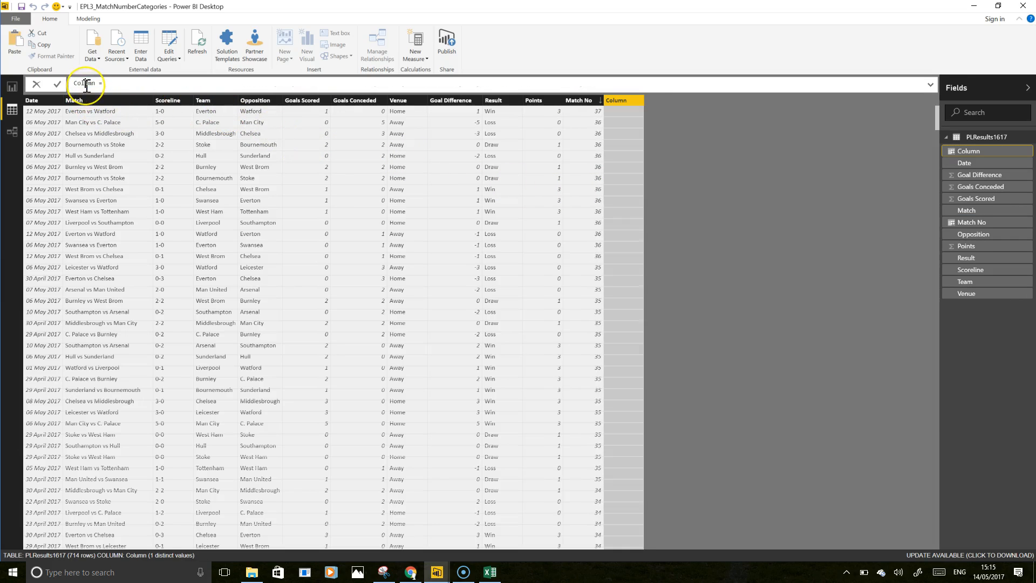
{"action": "type", "text": "Match"}
{"action": "key", "text": "BackSpace"}
{"action": "key", "text": "BackSpace"}
{"action": "key", "text": "BackSpace"}
{"action": "type", "text": "ch Category"}
Begin the Match Category formula with a Switch function that uses True() as its expression
{"action": "key", "text": "End"}
{"action": "type", "text": "Swtich"}
{"action": "type", "text": "("}
{"action": "key", "text": "BackSpace"}
{"action": "key", "text": "Right"}
{"action": "key", "text": "Right"}
{"action": "key", "text": "Right"}
{"action": "type", "text": "tch(True"}
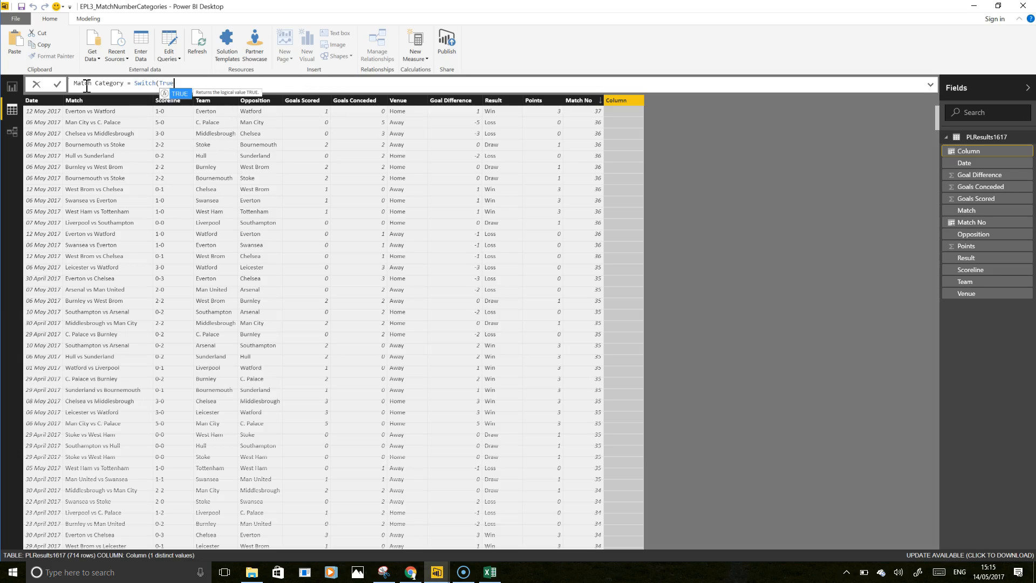
{"action": "type", "text": "(),"}
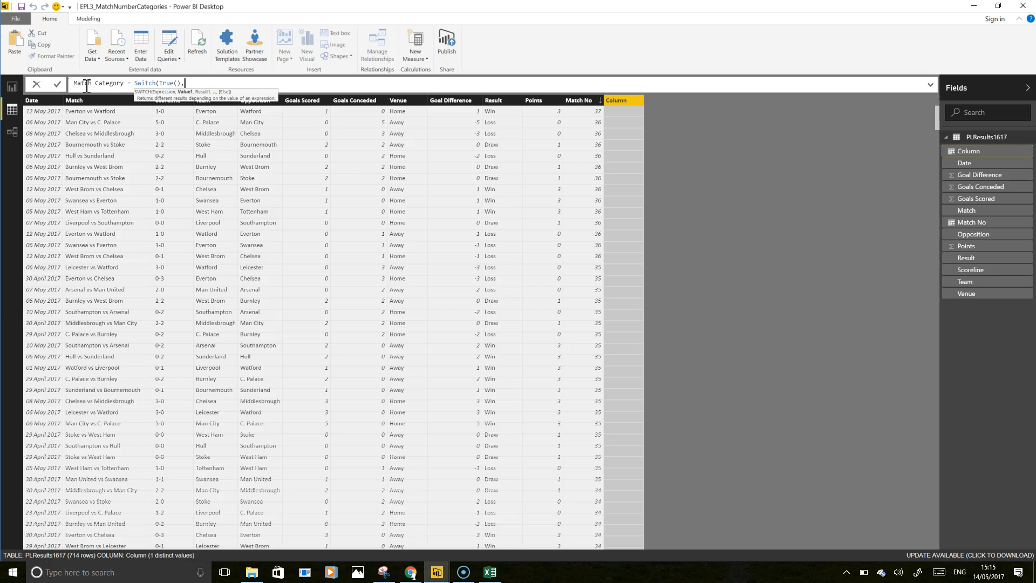
Add the condition PLResults1617[Match No]<=10 returning "1-10", with "test" as the fallback result, and commit the formula
{"action": "type", "text": "PLResults1617[Match No]"}
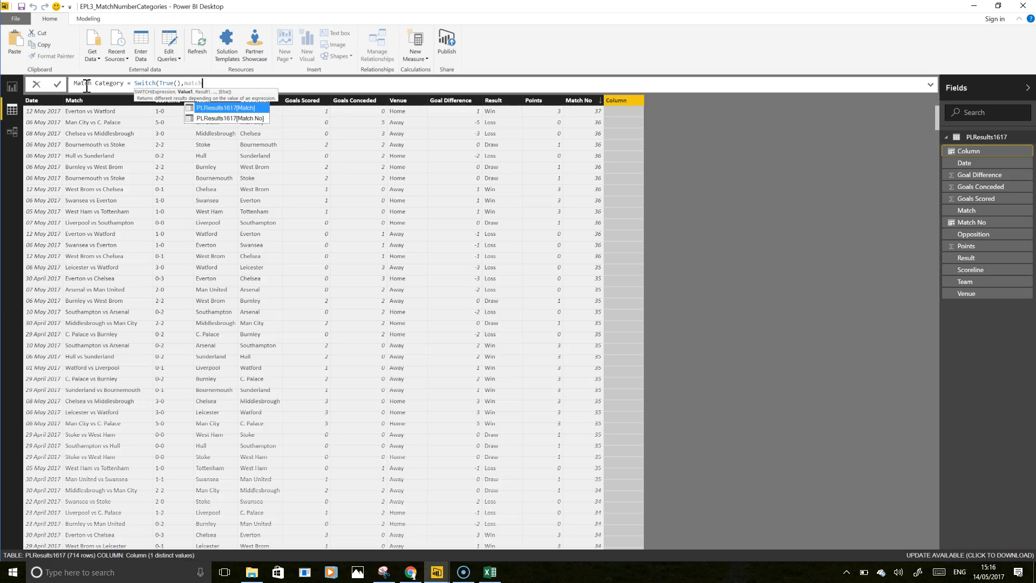
{"action": "type", "text": "<="}
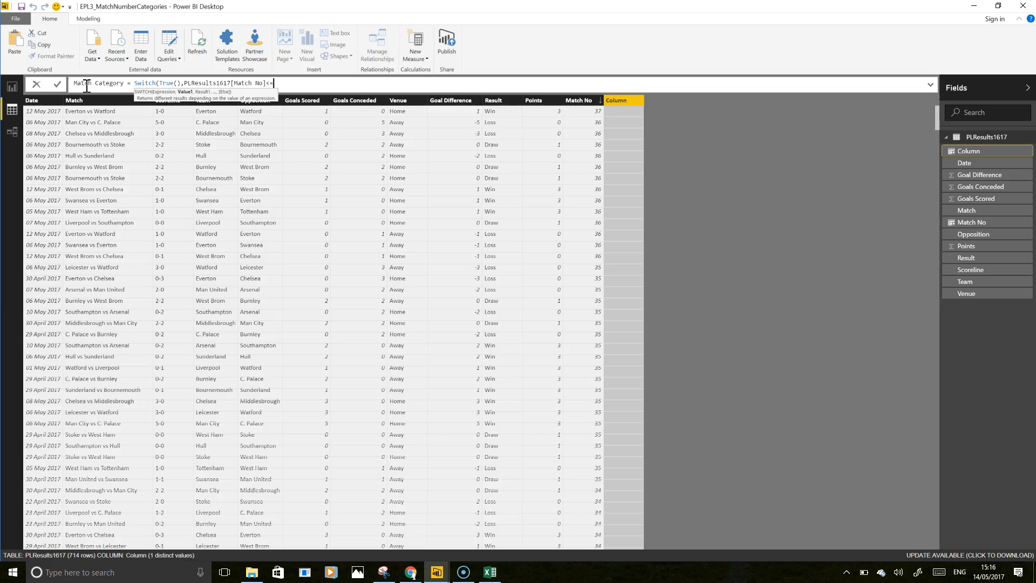
{"action": "type", "text": "10,\"1-10\","}
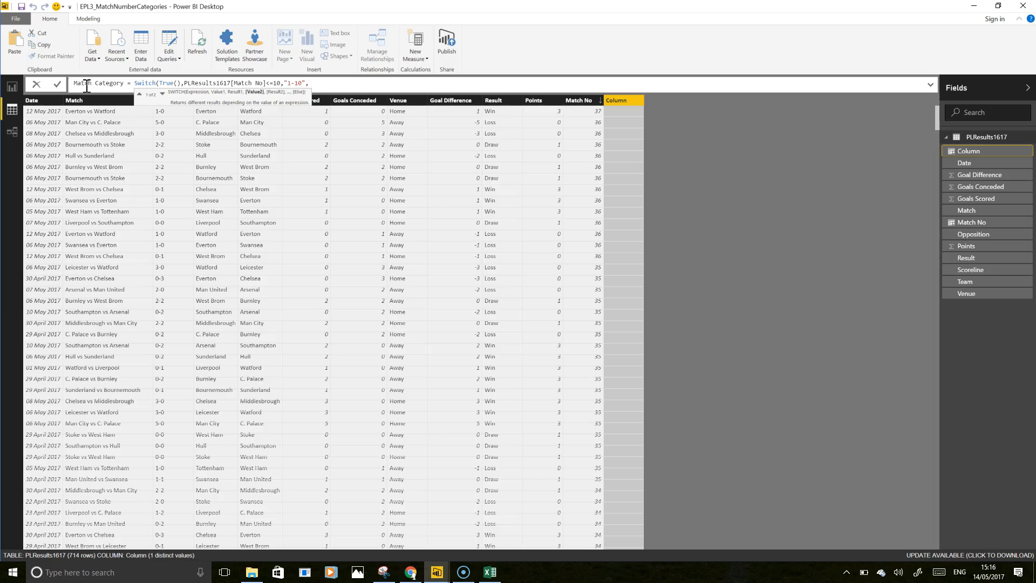
{"action": "type", "text": "test\")"}
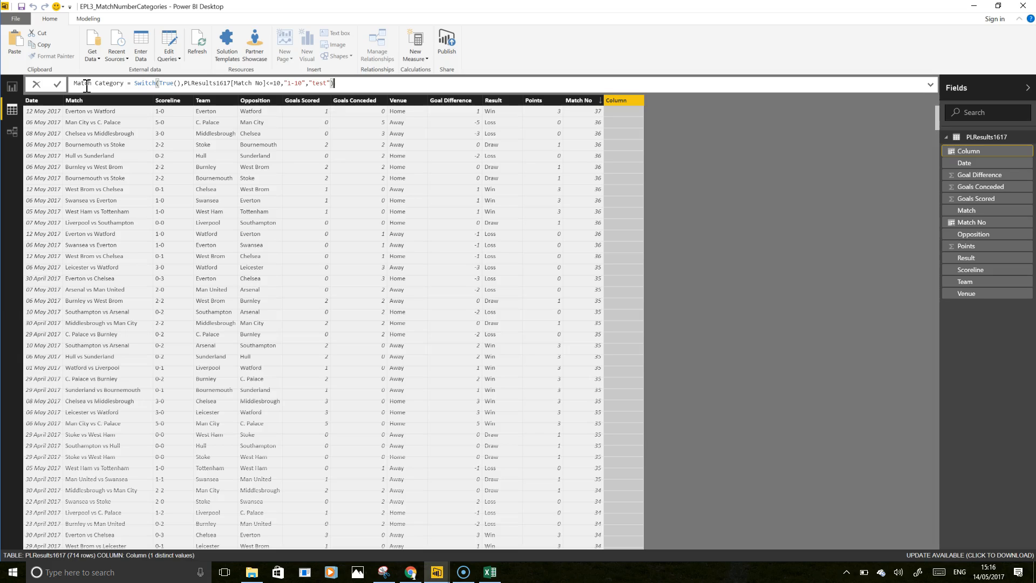
{"action": "key", "text": "Return"}
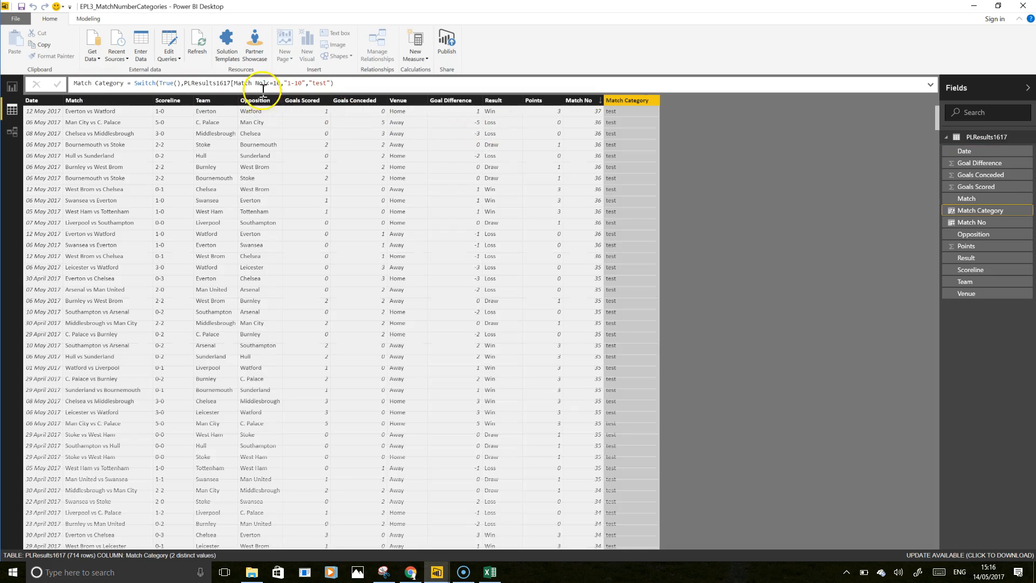
Sort the table ascending by Match No and check Match Category where the match numbers pass from 10 to 11
{"action": "left_click", "coordinate": [581, 105]}
{"action": "right_click", "coordinate": [581, 104]}
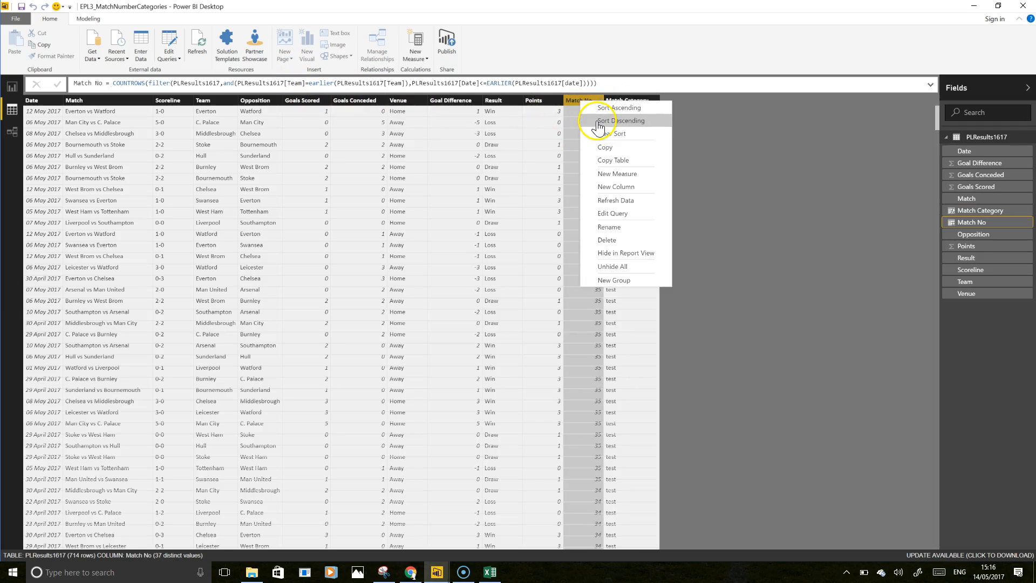
{"action": "left_click", "coordinate": [599, 108]}
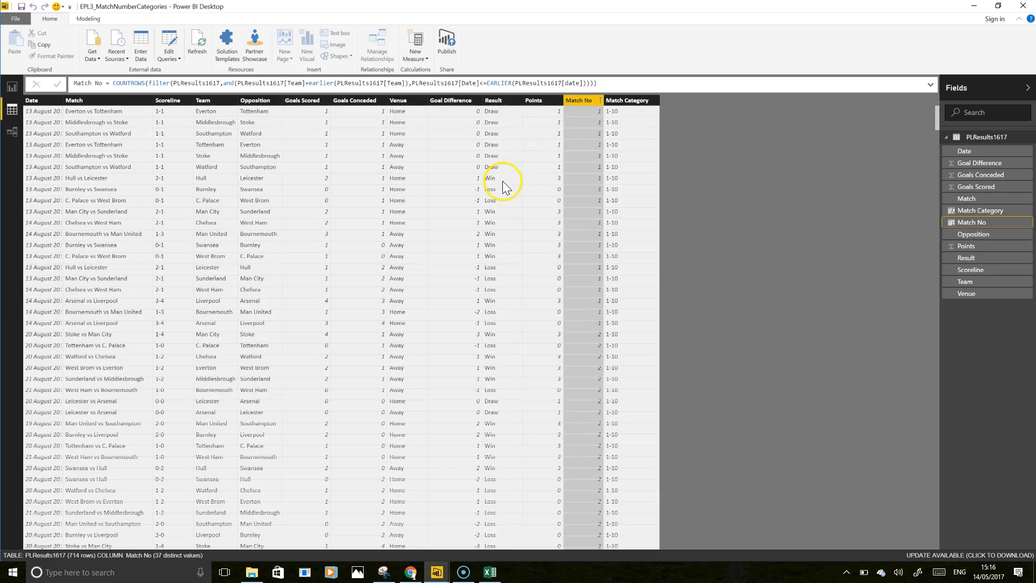
{"action": "scroll", "coordinate": [609, 205], "scroll_direction": "down", "scroll_amount": 20}
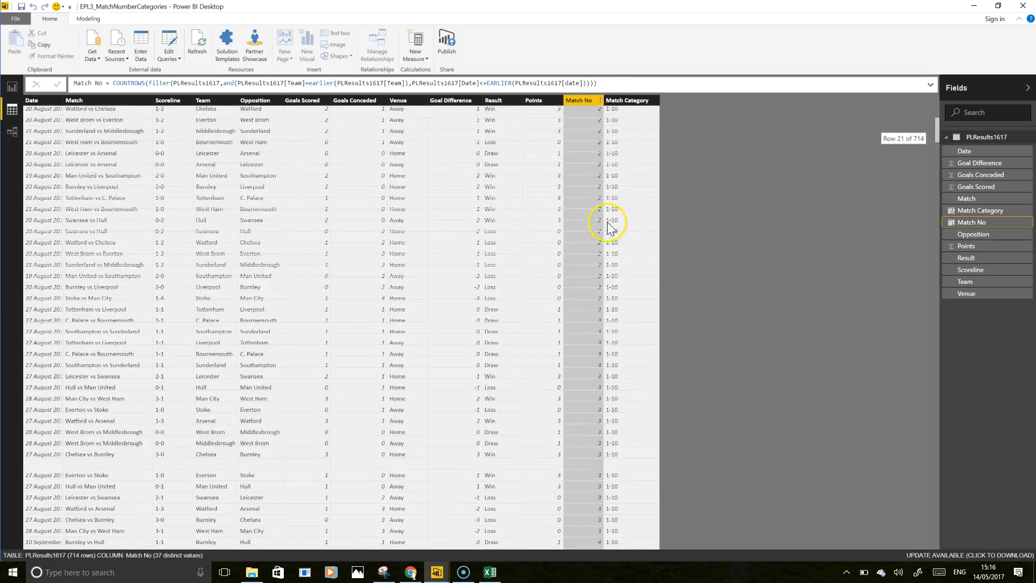
{"action": "scroll", "coordinate": [609, 225], "scroll_direction": "down", "scroll_amount": 20}
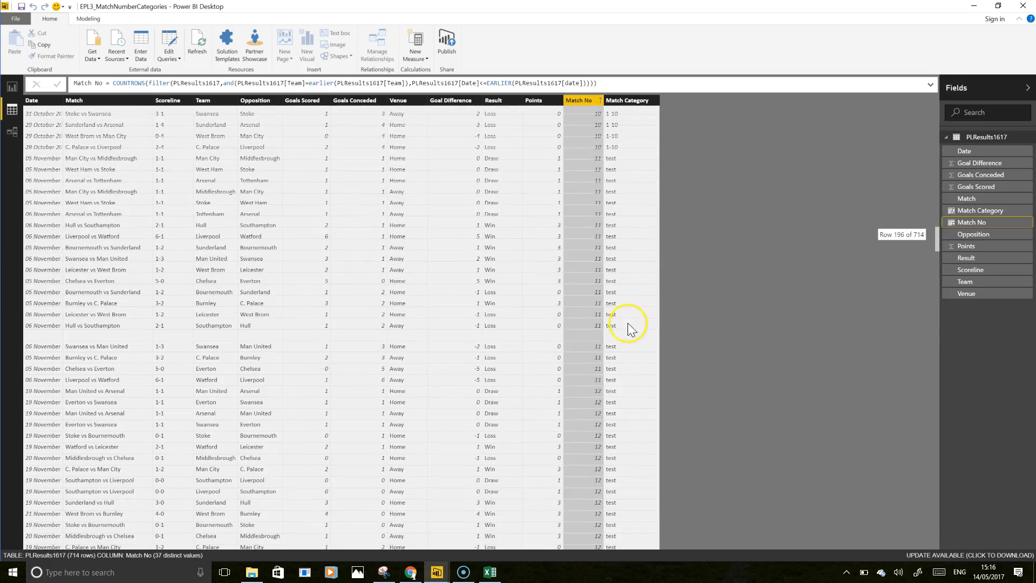
{"action": "scroll", "coordinate": [588, 238], "scroll_direction": "up", "scroll_amount": 2}
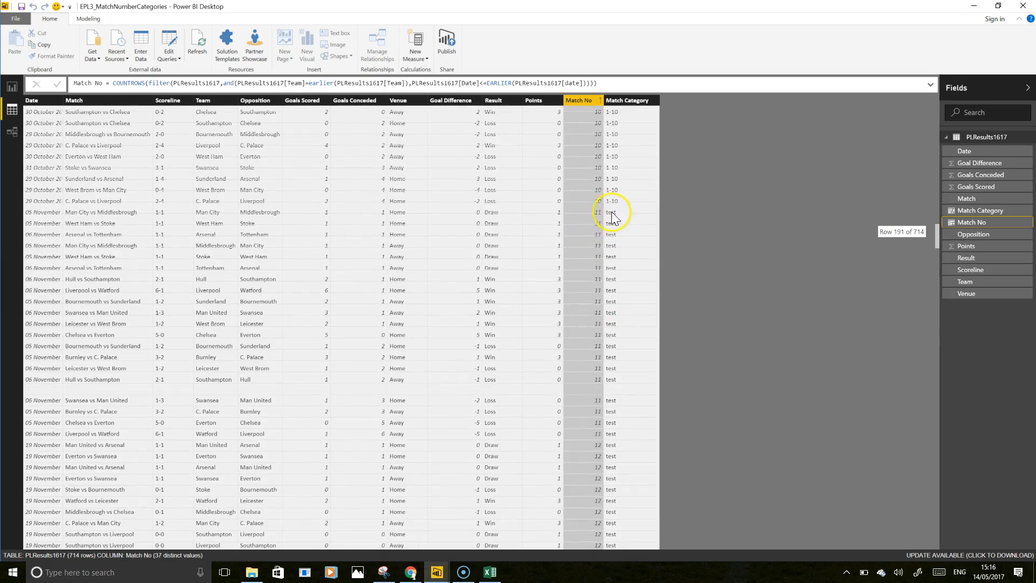
Remove the "test" fallback result from the Match Category formula
{"action": "left_click", "coordinate": [621, 153]}
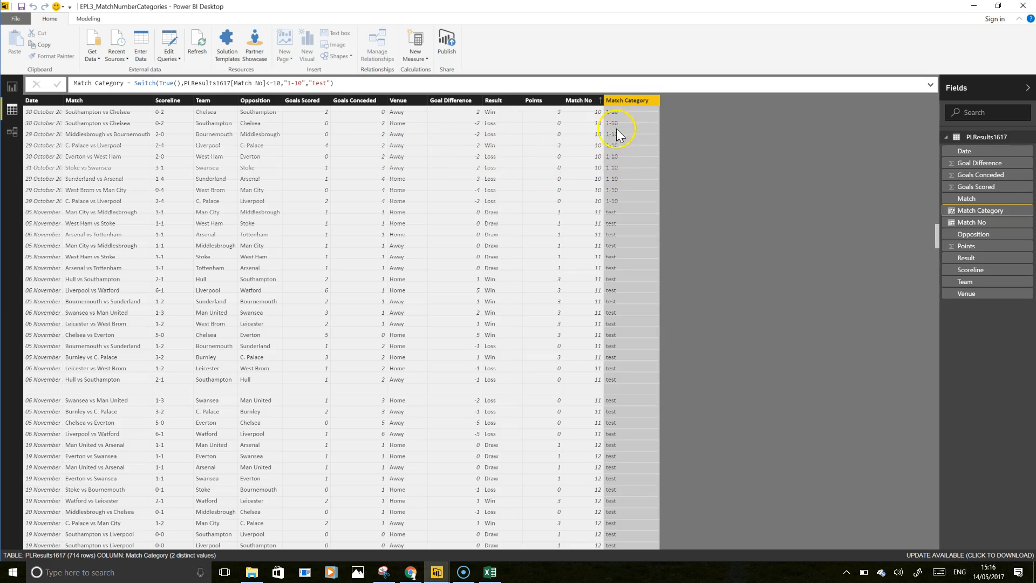
{"action": "left_click", "coordinate": [310, 84]}
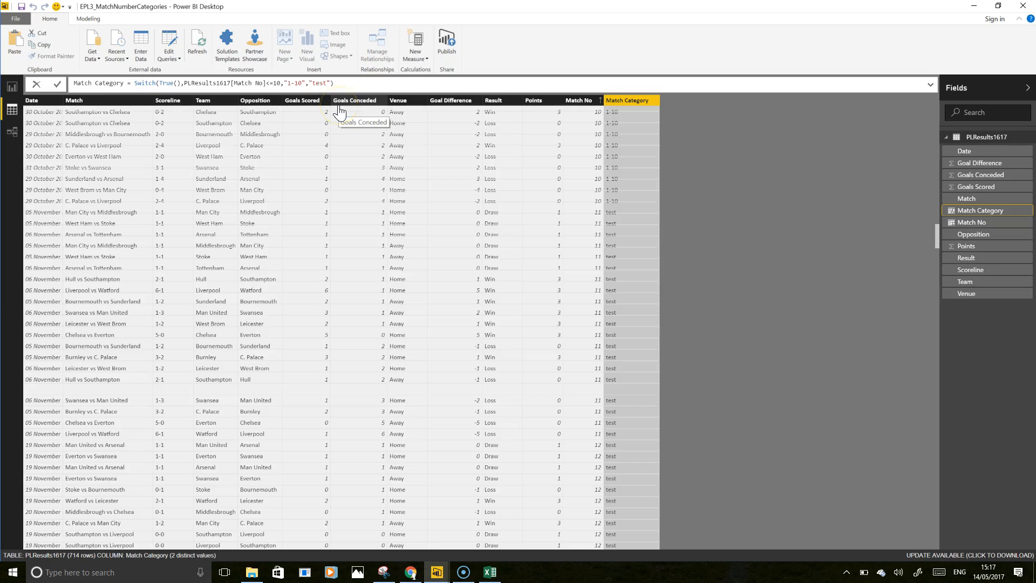
{"action": "key", "text": "BackSpace"}
{"action": "key", "text": "Delete"}
{"action": "key", "text": "Delete"}
{"action": "key", "text": "Delete"}
{"action": "key", "text": "Delete"}
{"action": "key", "text": "Delete"}
Add a second condition to the Switch formula, PLResults1617[Match No]<=20, returning "11-20"
{"action": "type", "text": "pl"}
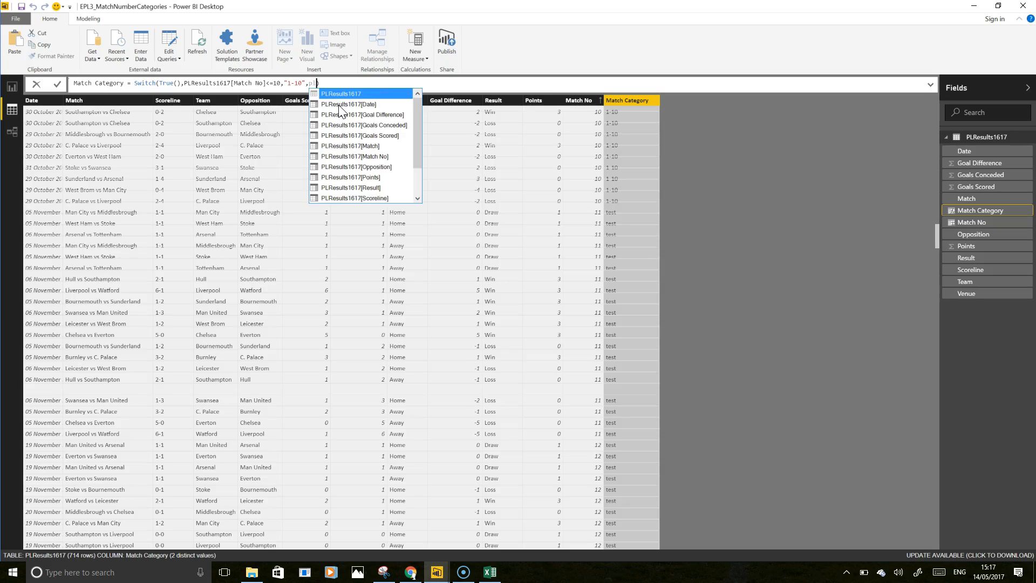
{"action": "key", "text": "Down"}
{"action": "key", "text": "Down"}
{"action": "key", "text": "Down"}
{"action": "key", "text": "Down"}
{"action": "key", "text": "Down"}
{"action": "key", "text": "Down"}
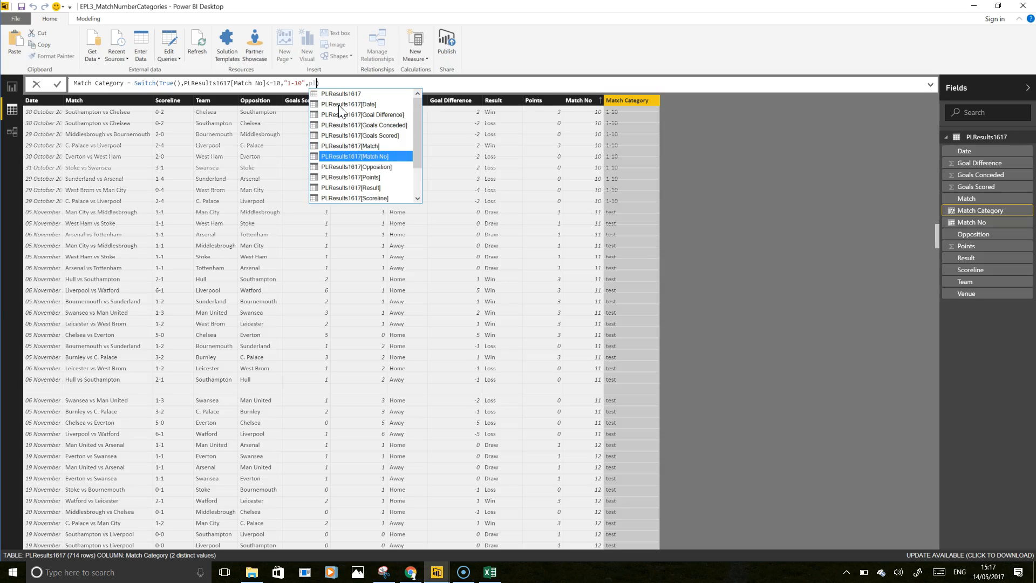
{"action": "key", "text": "Tab"}
{"action": "type", "text": "<="}
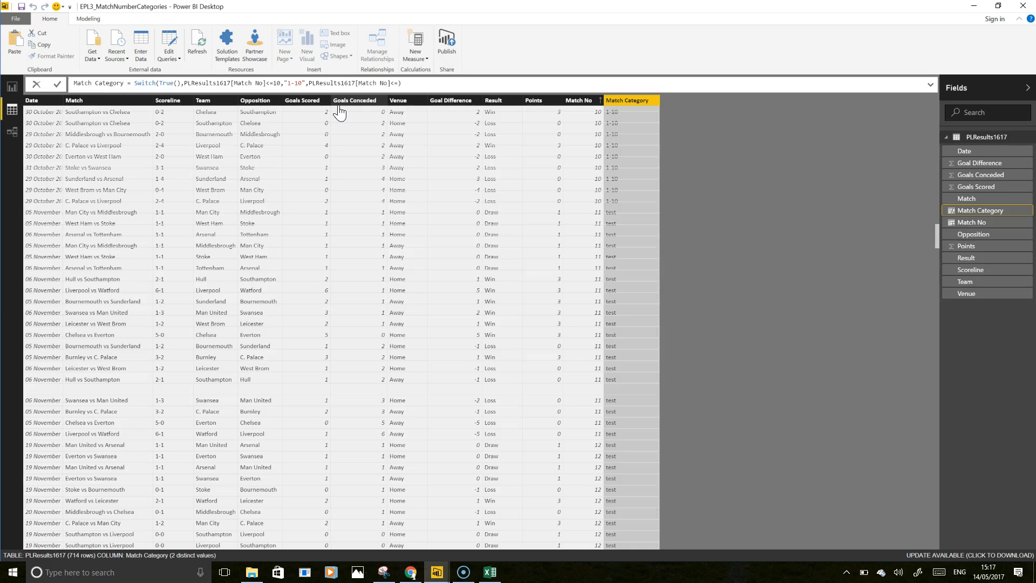
{"action": "type", "text": "20,"}
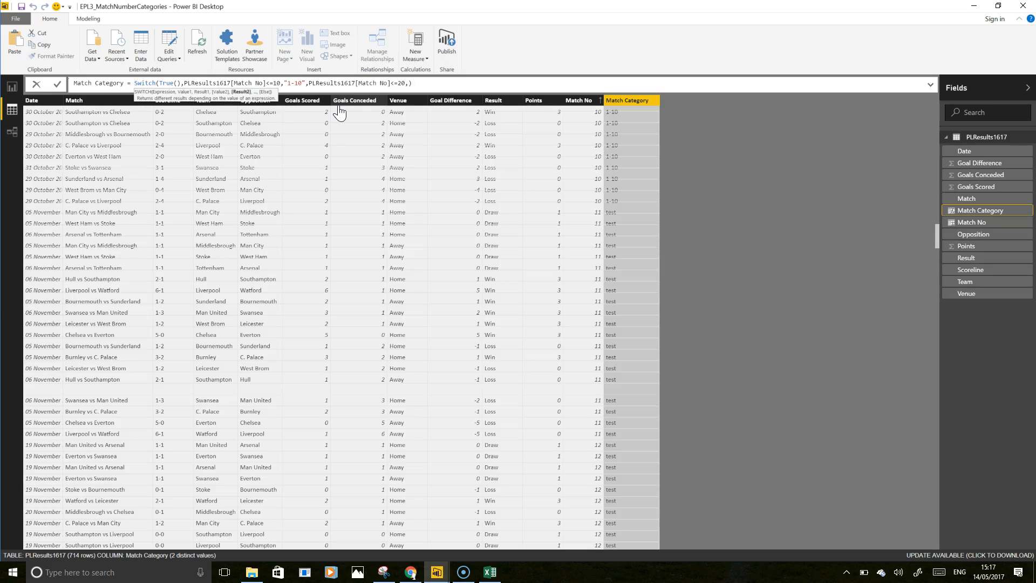
{"action": "type", "text": "\"11"}
{"action": "type", "text": "-1"}
{"action": "type", "text": "0\","}
Add a third condition to the Switch formula, PLResults1617[Match No]<=30, returning "21-30"
{"action": "type", "text": "pl"}
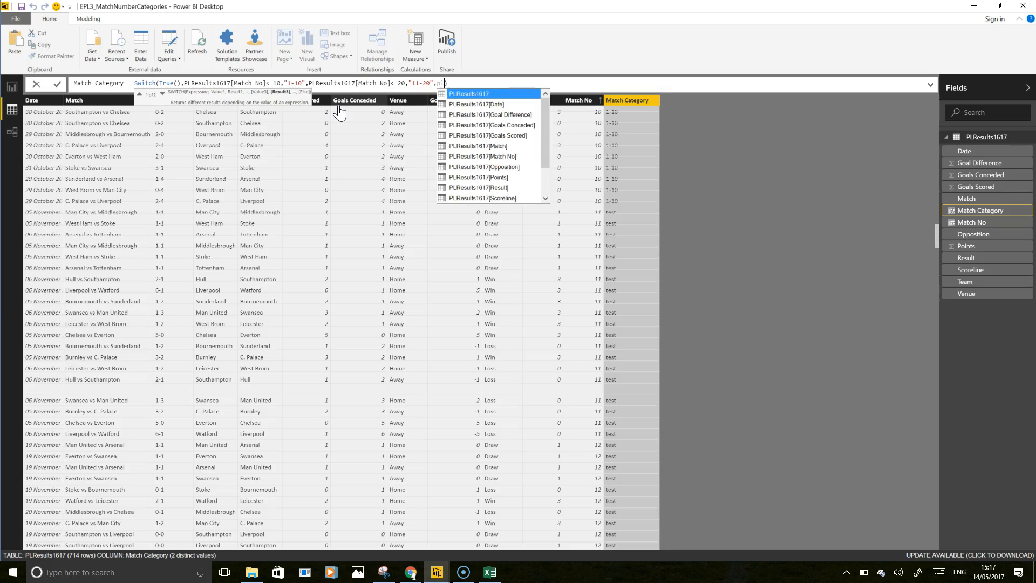
{"action": "key", "text": "Down"}
{"action": "key", "text": "Down"}
{"action": "key", "text": "Down"}
{"action": "key", "text": "Down"}
{"action": "key", "text": "Down"}
{"action": "key", "text": "Down"}
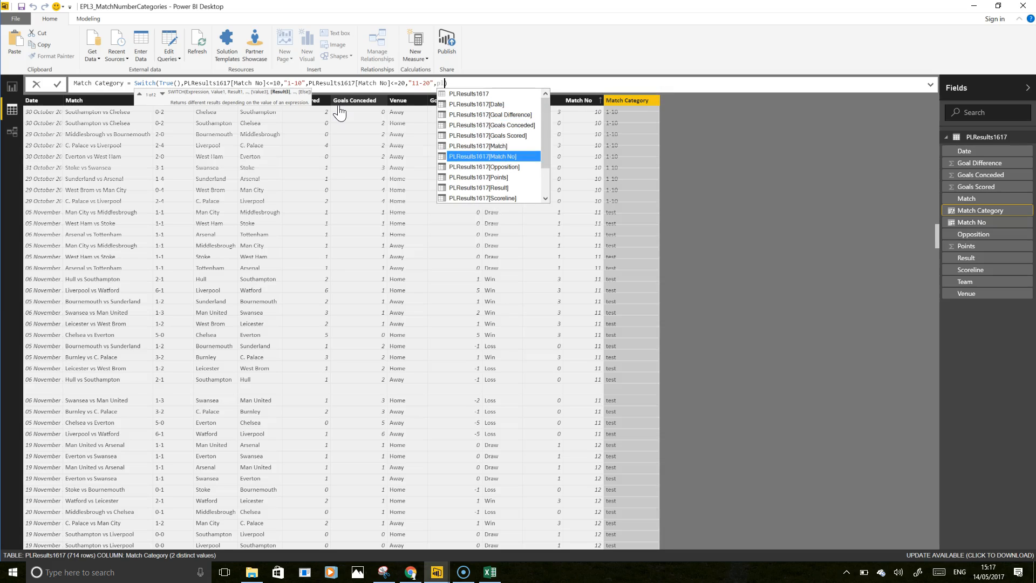
{"action": "key", "text": "Tab"}
{"action": "type", "text": "<"}
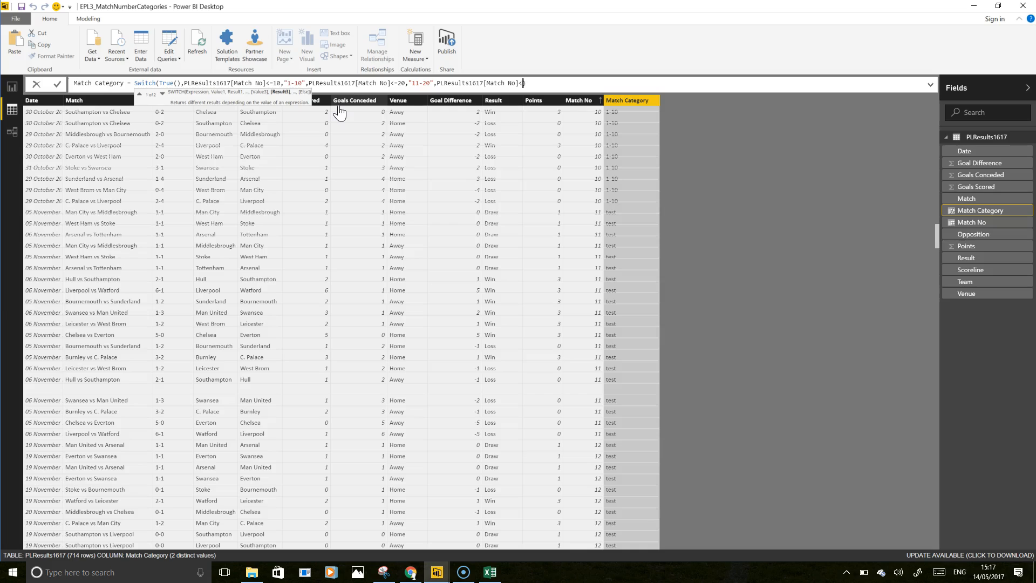
{"action": "type", "text": "=30,\"21-30\""}
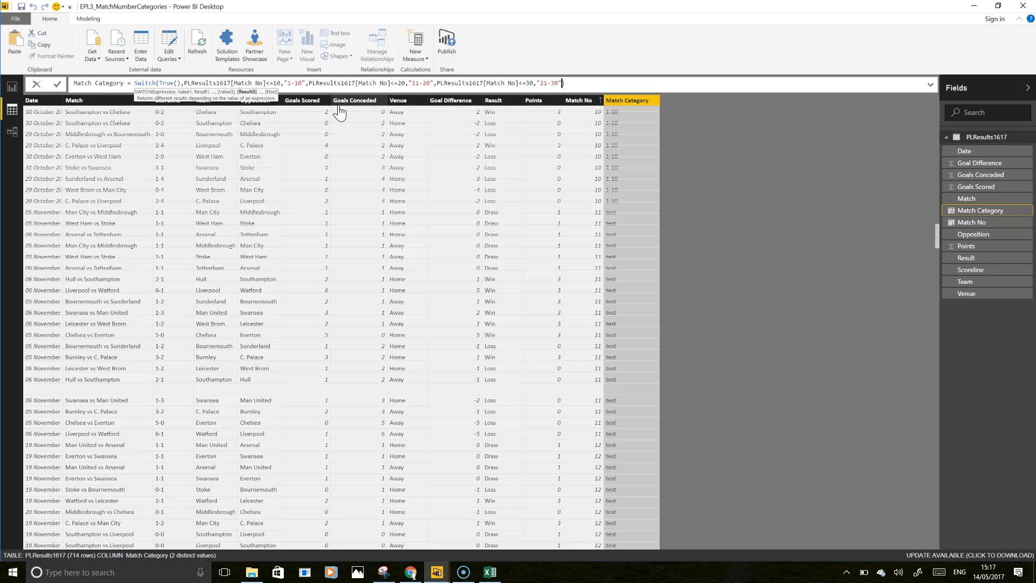
Add "31-38" as the fallback result of the Switch formula and commit it
{"action": "type", "text": ","}
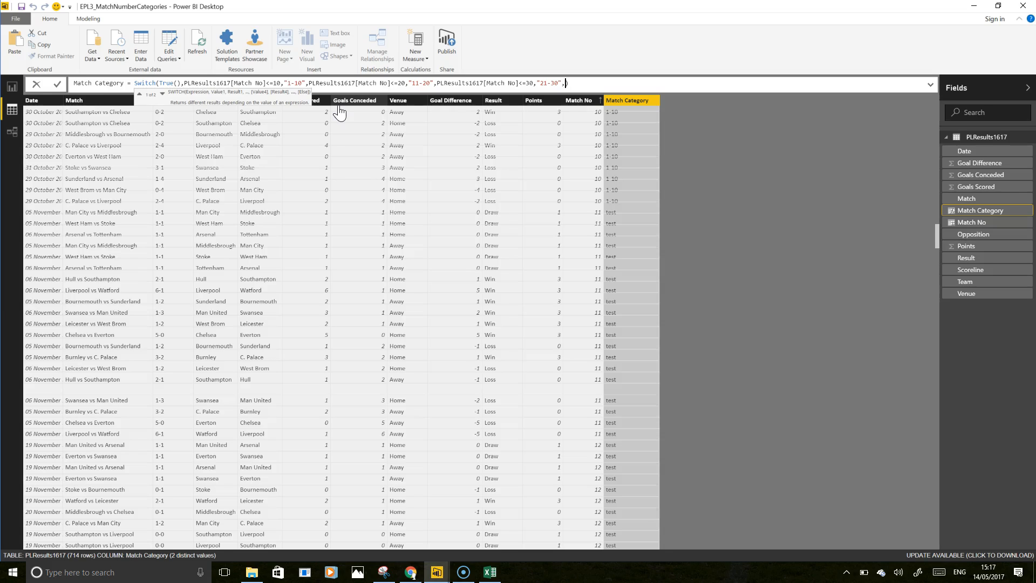
{"action": "type", "text": "\"31\"-38"}
{"action": "key", "text": "Right"}
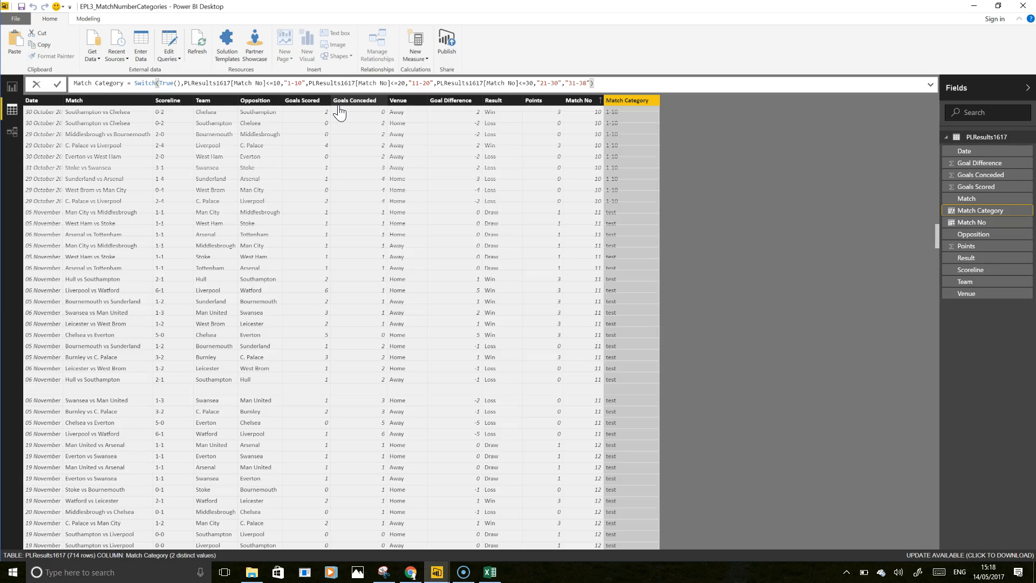
{"action": "key", "text": "Return"}
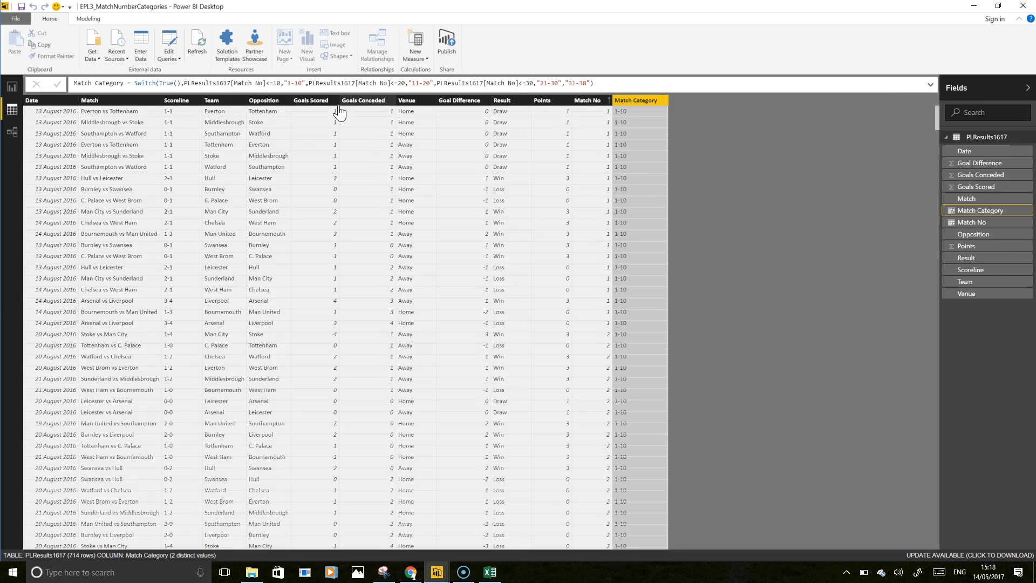
Look through the table rows to check the Match Category values against the Match No ranges
{"action": "scroll", "coordinate": [895, 120], "scroll_direction": "down", "scroll_amount": 1}
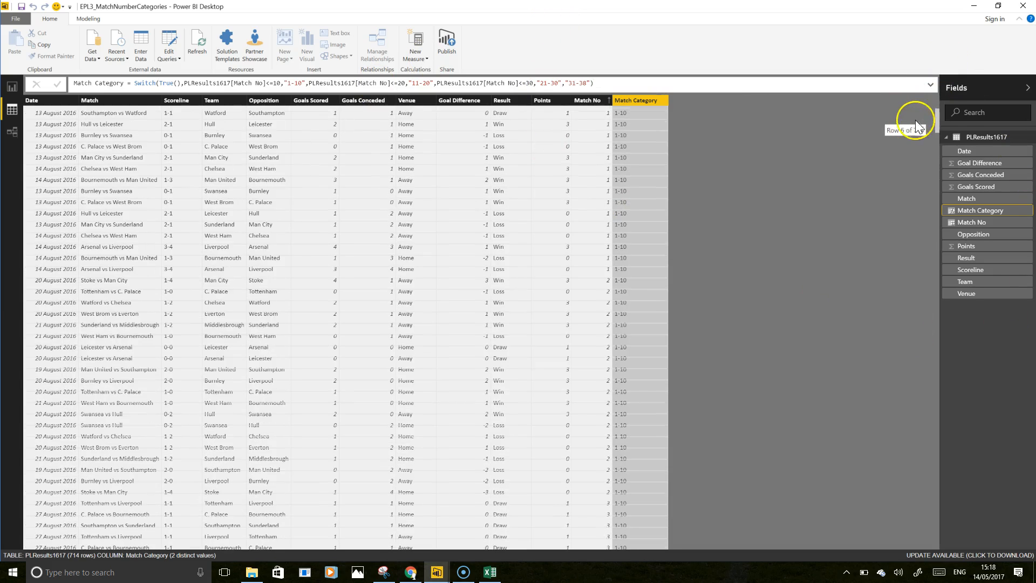
{"action": "left_click_drag", "start_coordinate": [938, 115], "coordinate": [894, 237]}
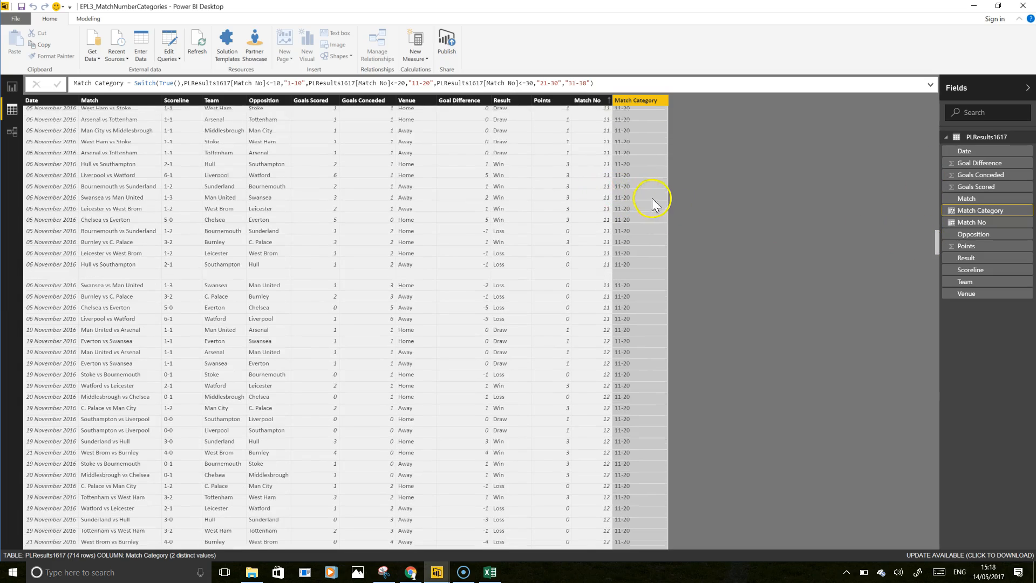
{"action": "scroll", "coordinate": [619, 257], "scroll_direction": "down", "scroll_amount": 15}
{"action": "scroll", "coordinate": [619, 307], "scroll_direction": "down", "scroll_amount": 20}
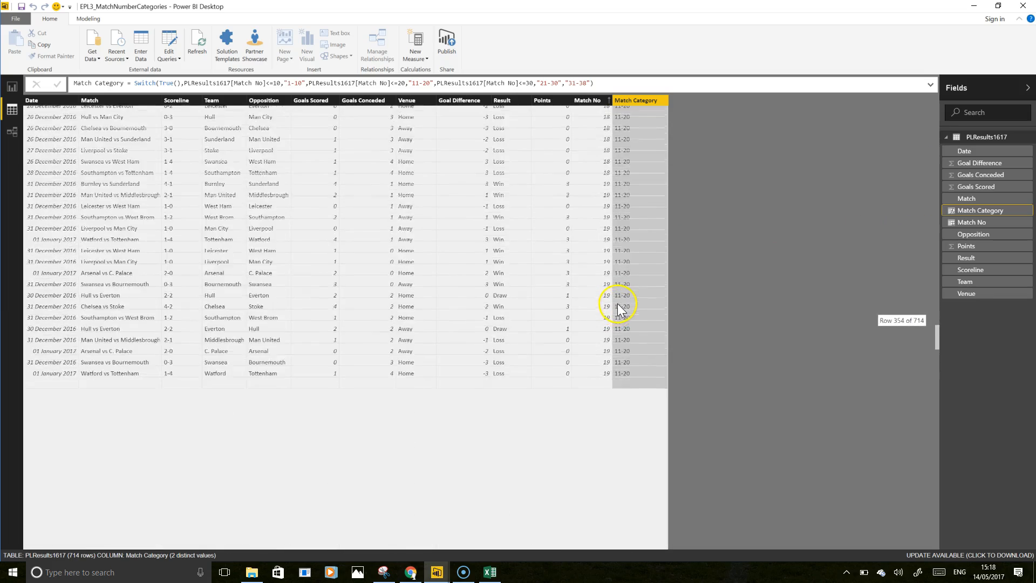
{"action": "left_click_drag", "start_coordinate": [937, 378], "coordinate": [583, 133]}
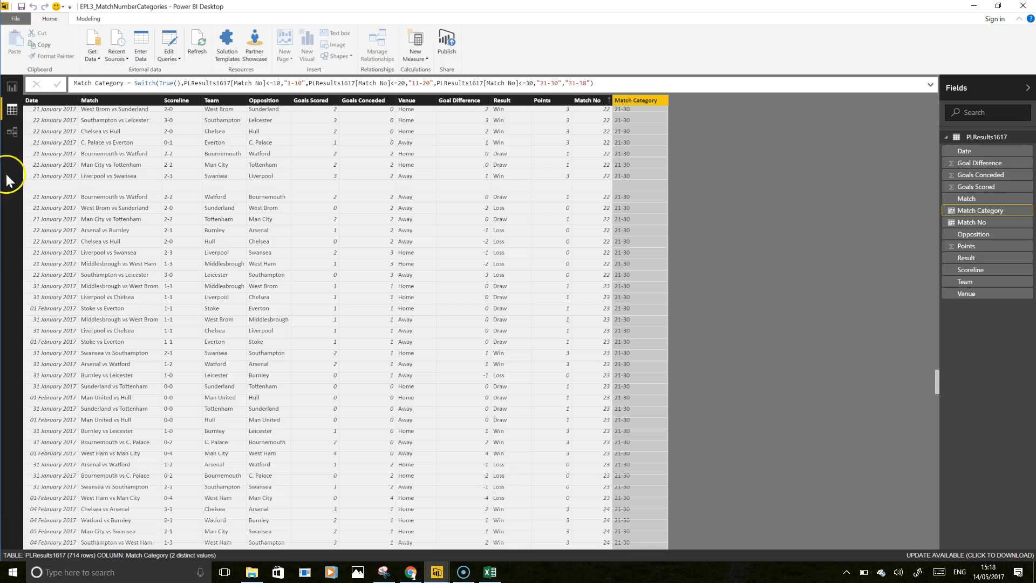
Switch to the report view and reduce the height of the Match No slicer to make room beneath it
{"action": "left_click", "coordinate": [12, 86]}
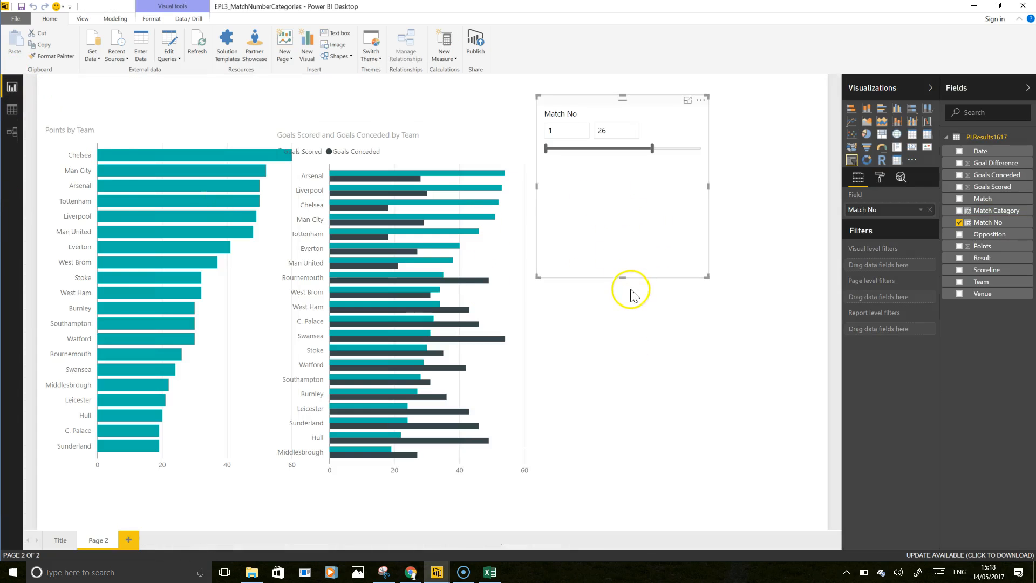
{"action": "left_click_drag", "start_coordinate": [622, 277], "coordinate": [621, 188]}
Add a new slicer below the Match No slicer and fill it with the Match Category field
{"action": "left_click", "coordinate": [597, 250]}
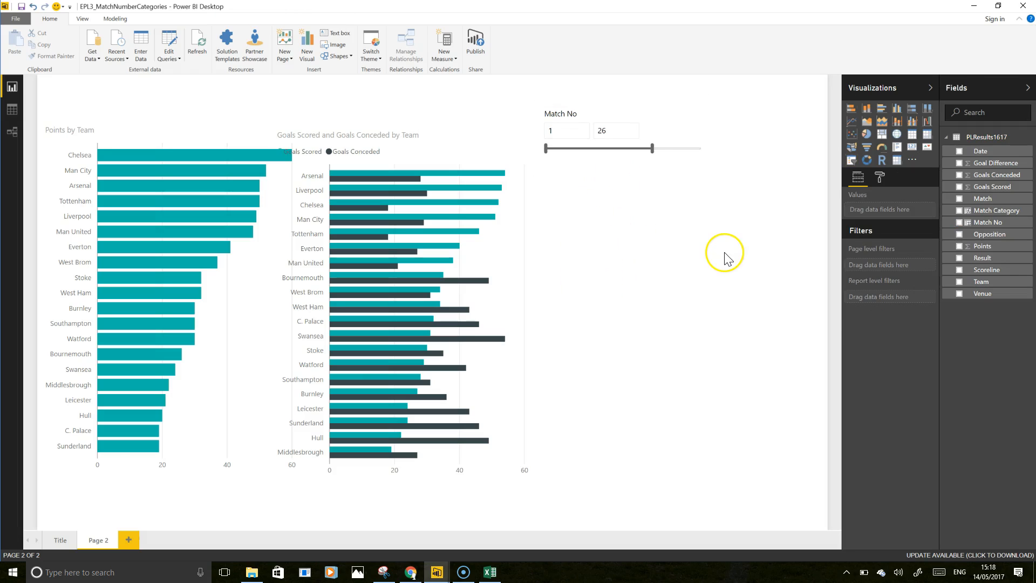
{"action": "left_click", "coordinate": [851, 160]}
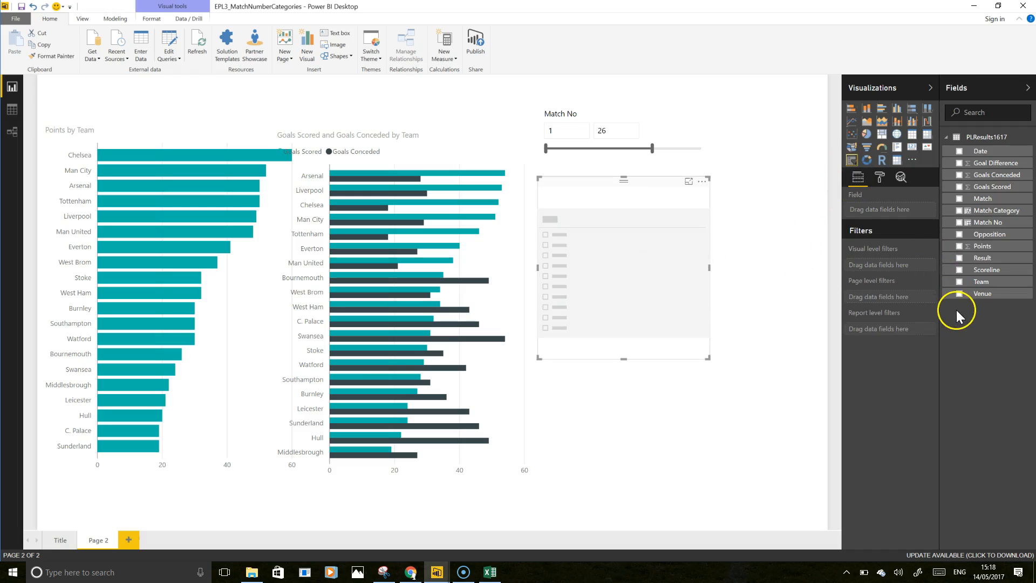
{"action": "left_click_drag", "start_coordinate": [989, 209], "coordinate": [645, 308]}
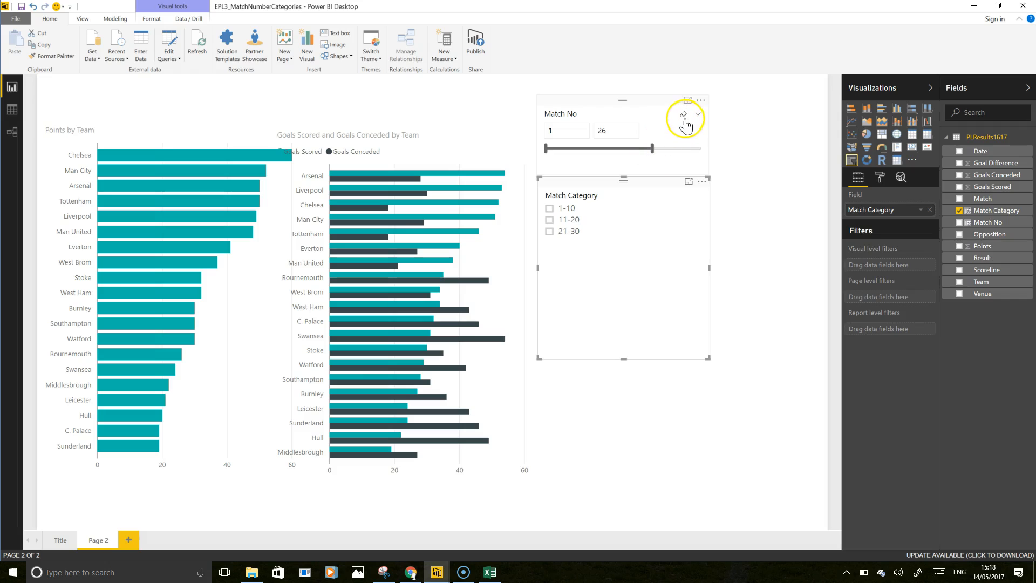
Clear the Match No slicer's range and filter the report to the 31-38 match category
{"action": "left_click", "coordinate": [683, 116]}
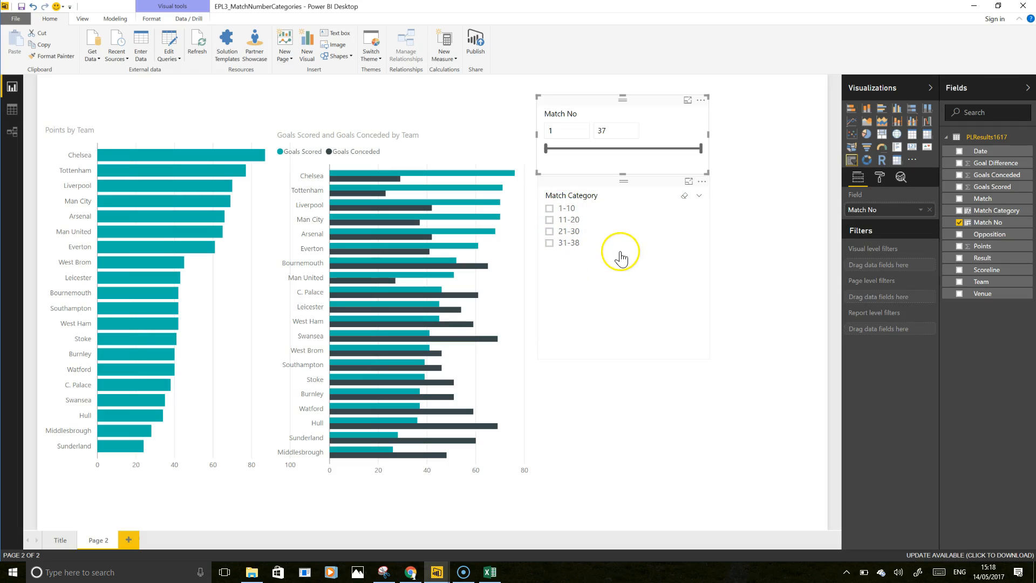
{"action": "left_click", "coordinate": [549, 243]}
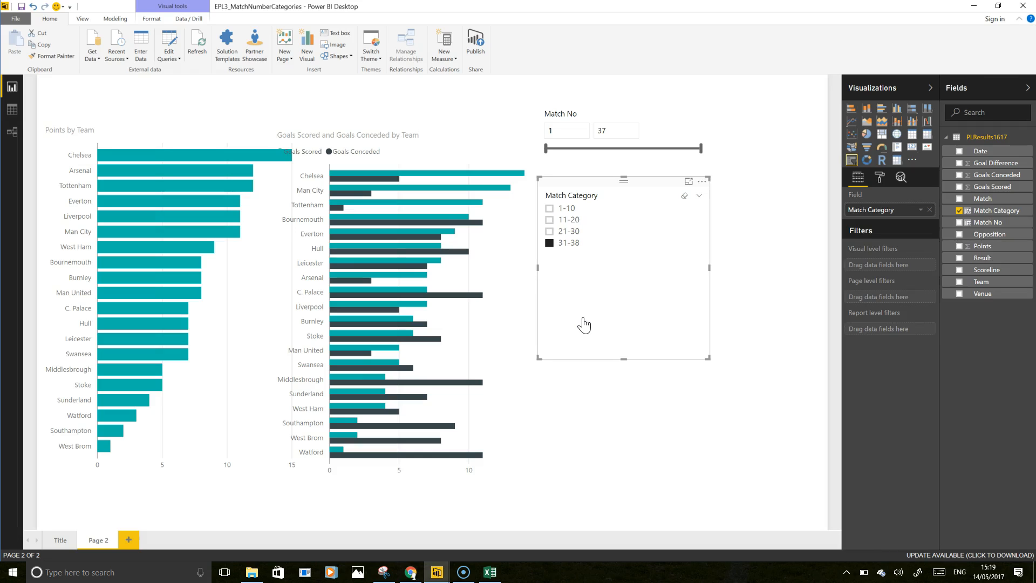
Filter the report to the 21-30 match category to review the team bars, and remove that filter again
{"action": "left_click", "coordinate": [549, 231]}
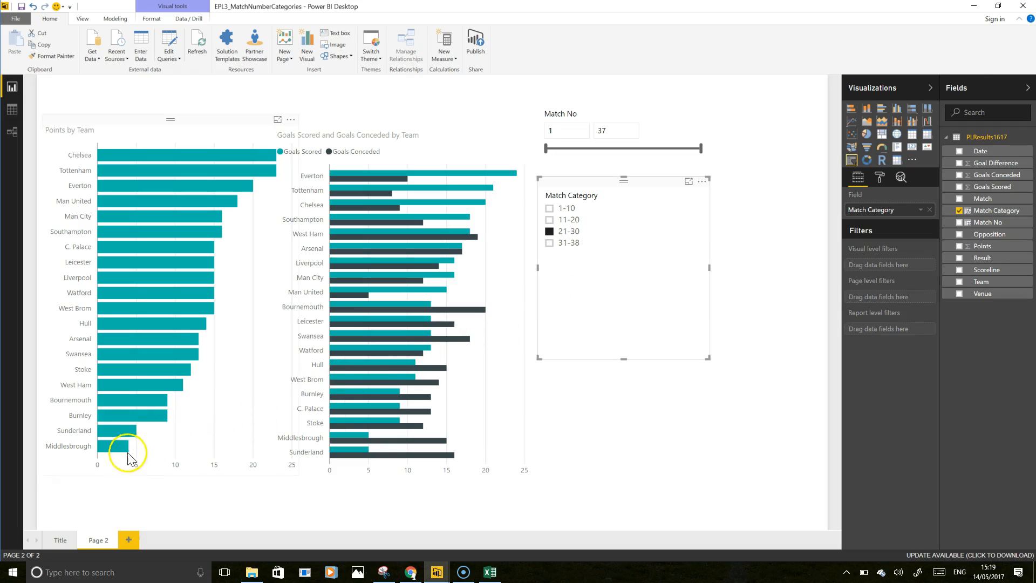
{"action": "mouse_move", "coordinate": [113, 435]}
{"action": "left_click", "coordinate": [550, 231]}
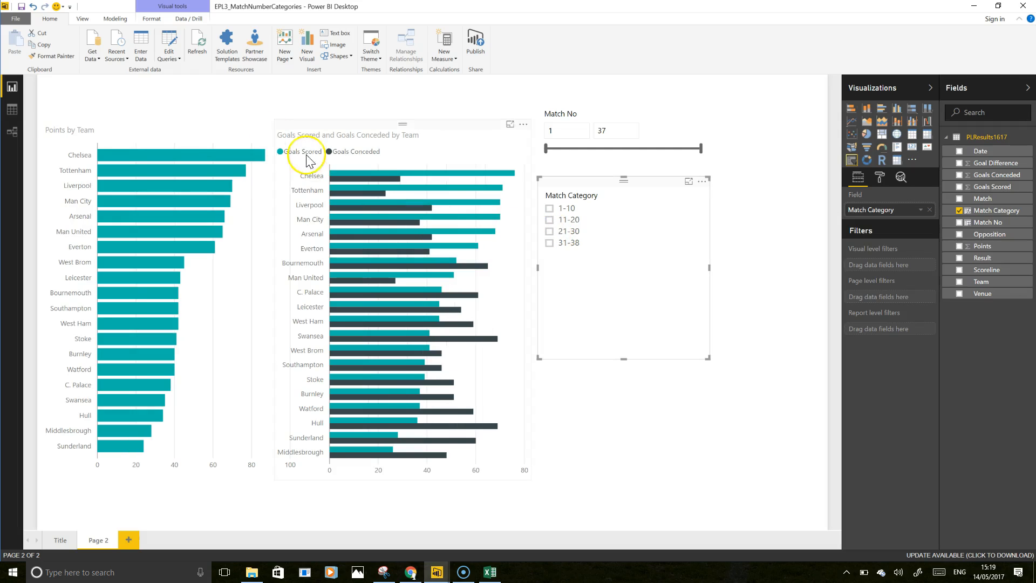
Add the Match Category field as the legend of the Points by Team bar chart
{"action": "left_click", "coordinate": [146, 128]}
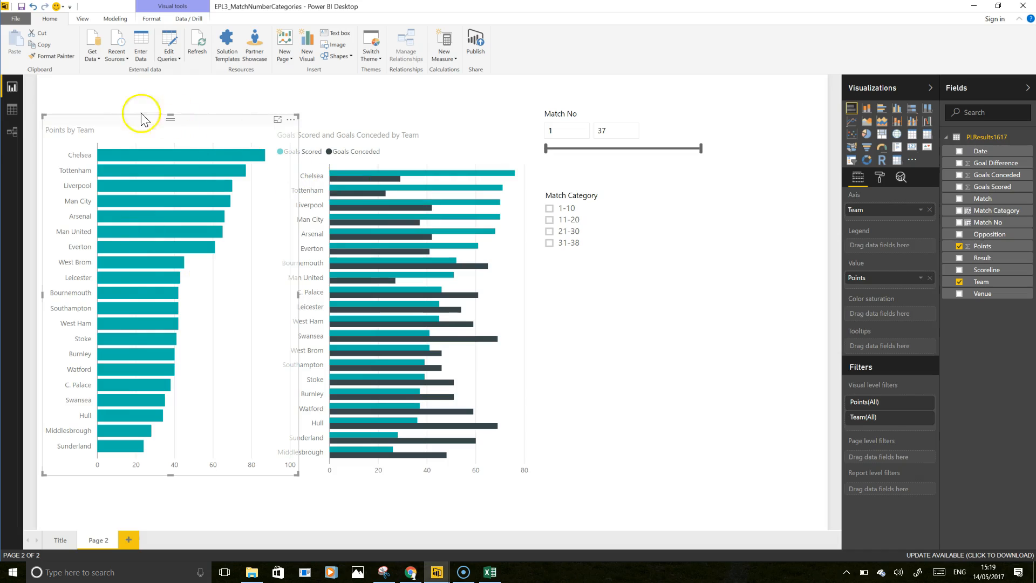
{"action": "mouse_move", "coordinate": [149, 213]}
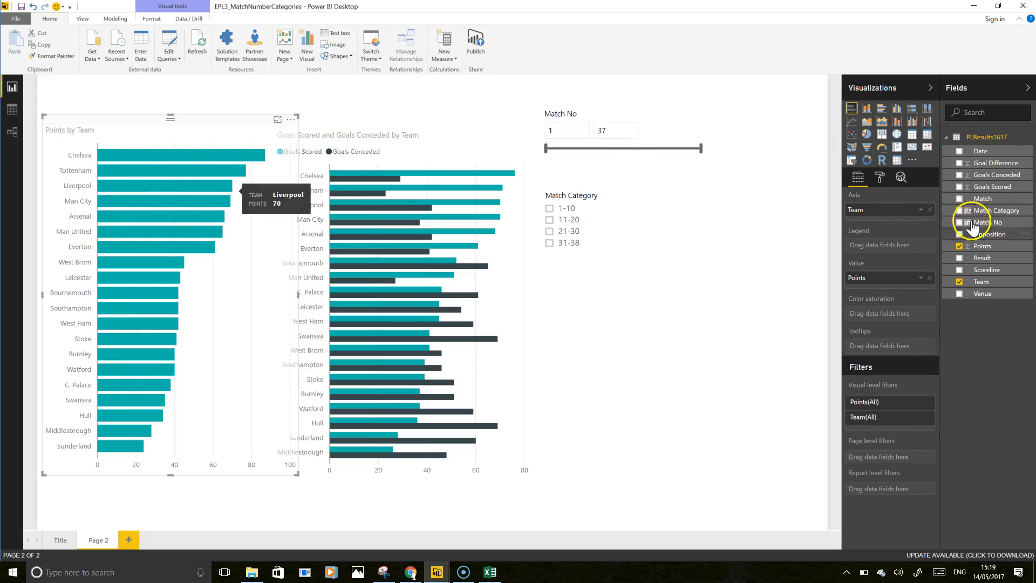
{"action": "left_click_drag", "start_coordinate": [984, 210], "coordinate": [884, 245]}
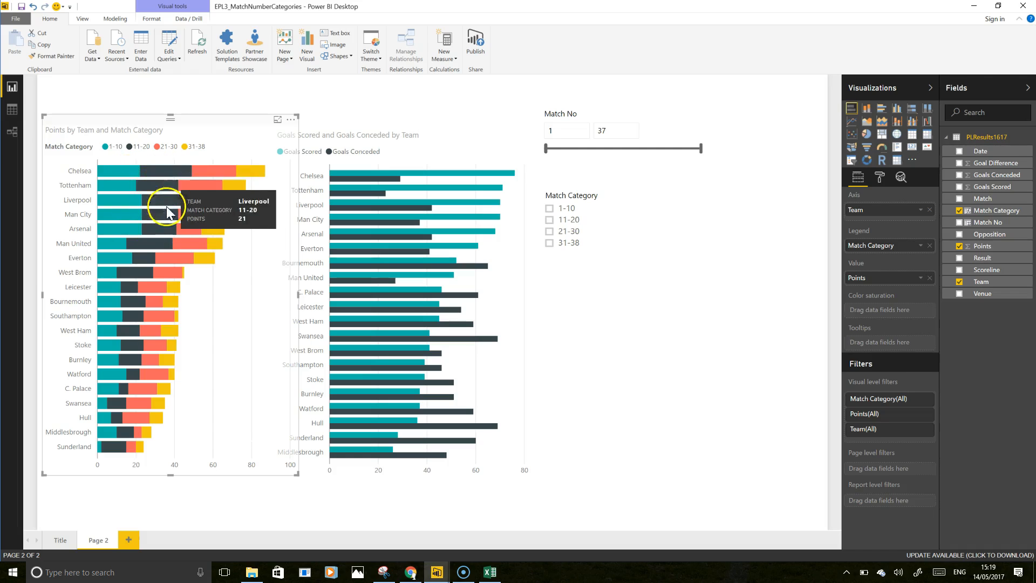
Highlight the 11-20 category from the points chart's legend to compare the teams, and remove the highlight
{"action": "left_click", "coordinate": [141, 146]}
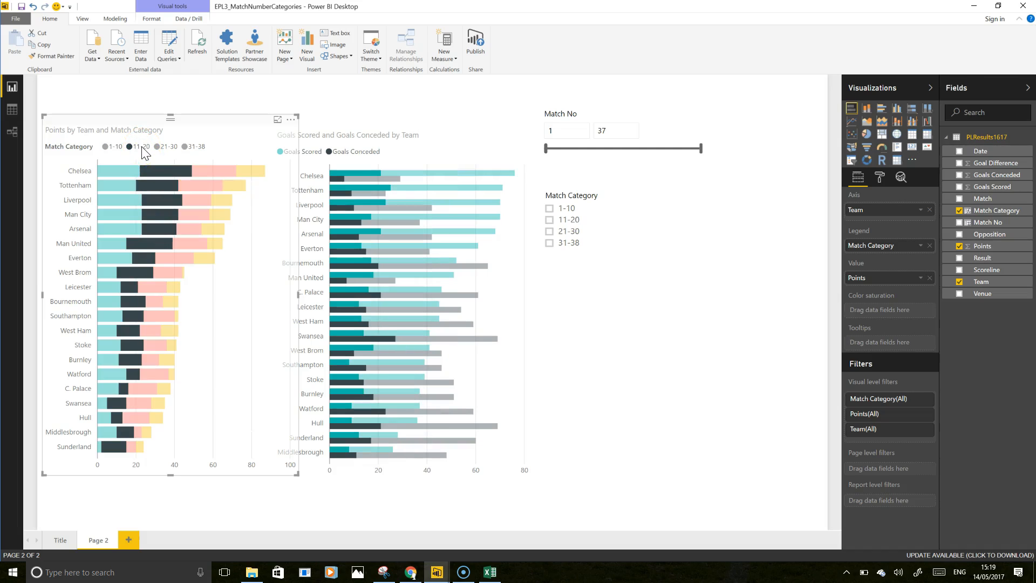
{"action": "left_click", "coordinate": [143, 148]}
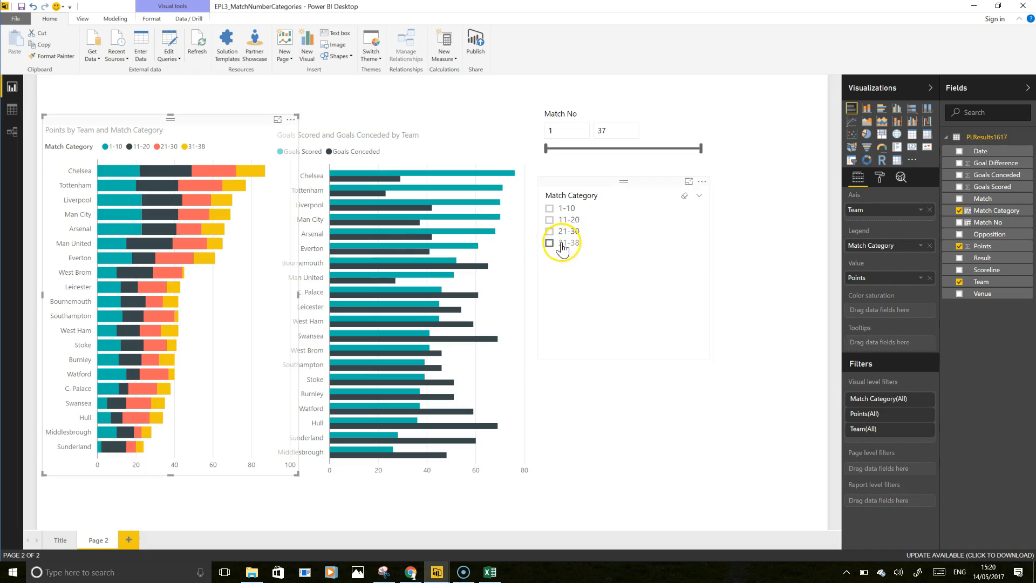
{"action": "mouse_move", "coordinate": [152, 172]}
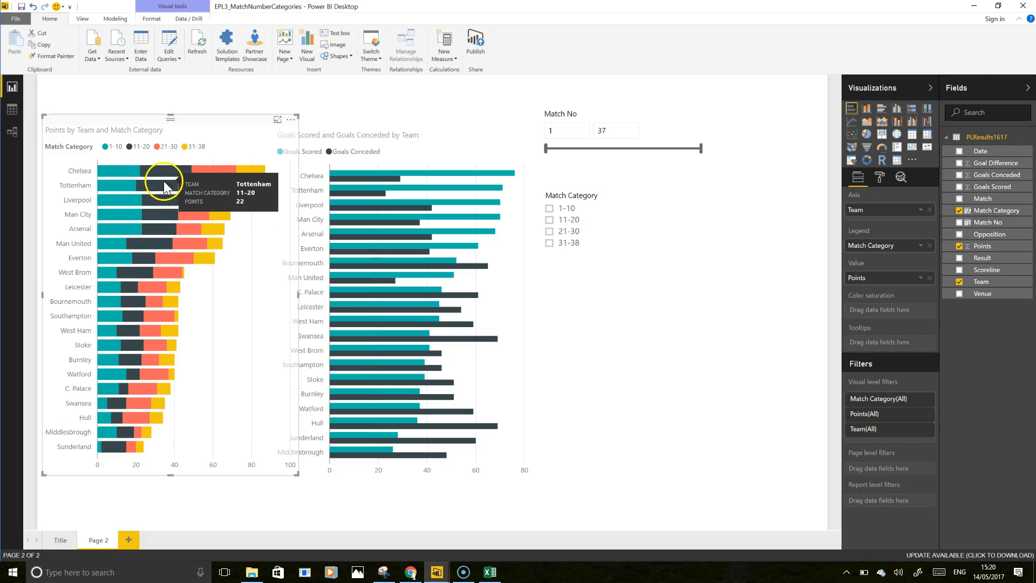
Filter the report by match category 11-20 and by 21-30 to compare team points, and clear the category slicer
{"action": "left_click", "coordinate": [549, 221]}
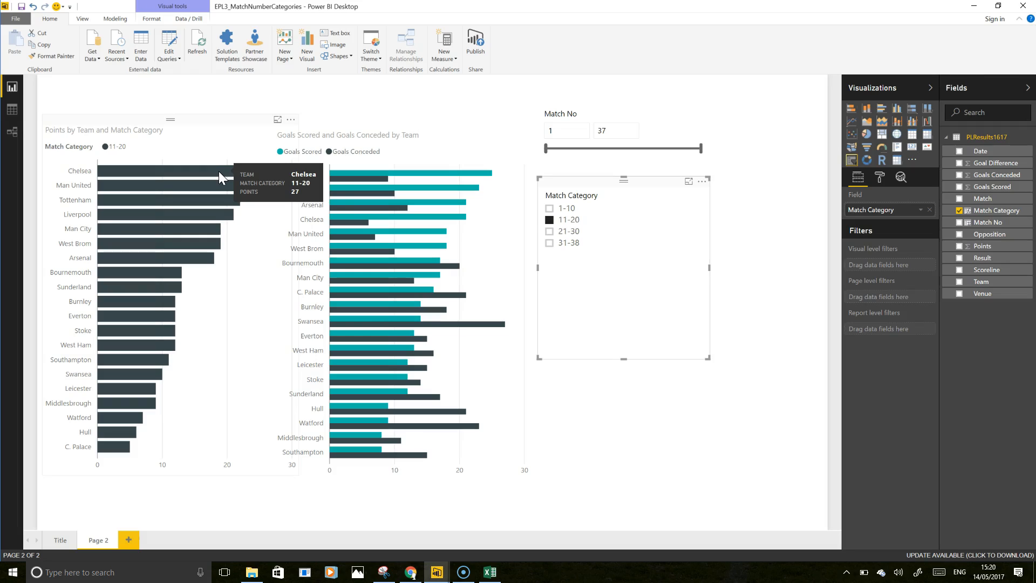
{"action": "mouse_move", "coordinate": [218, 183]}
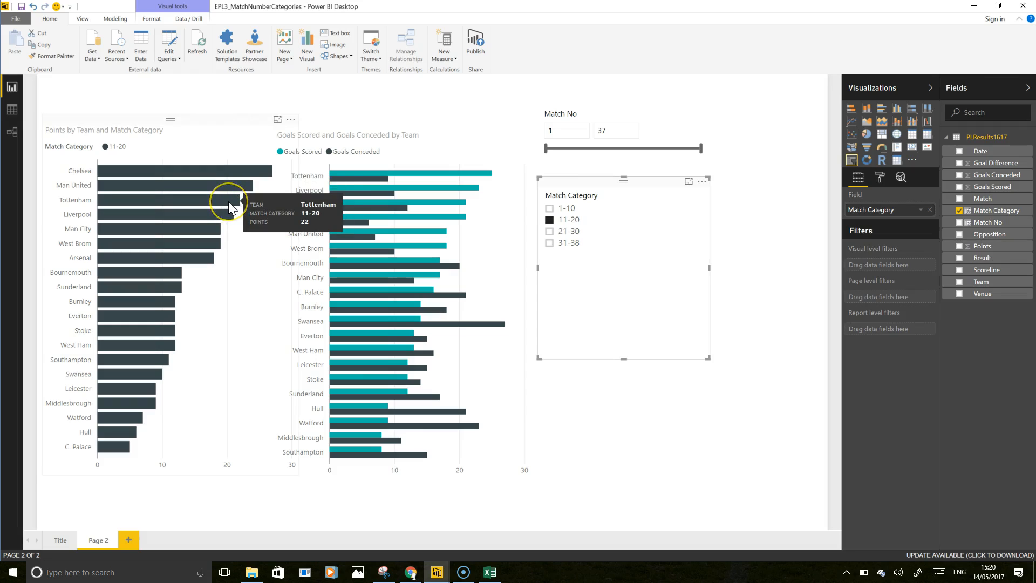
{"action": "left_click", "coordinate": [567, 231]}
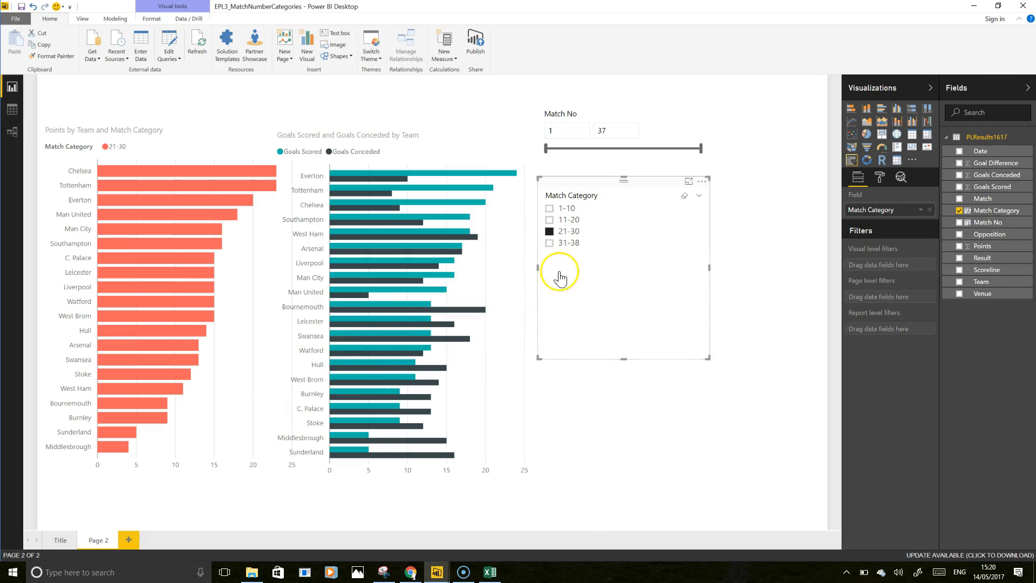
{"action": "left_click", "coordinate": [685, 197]}
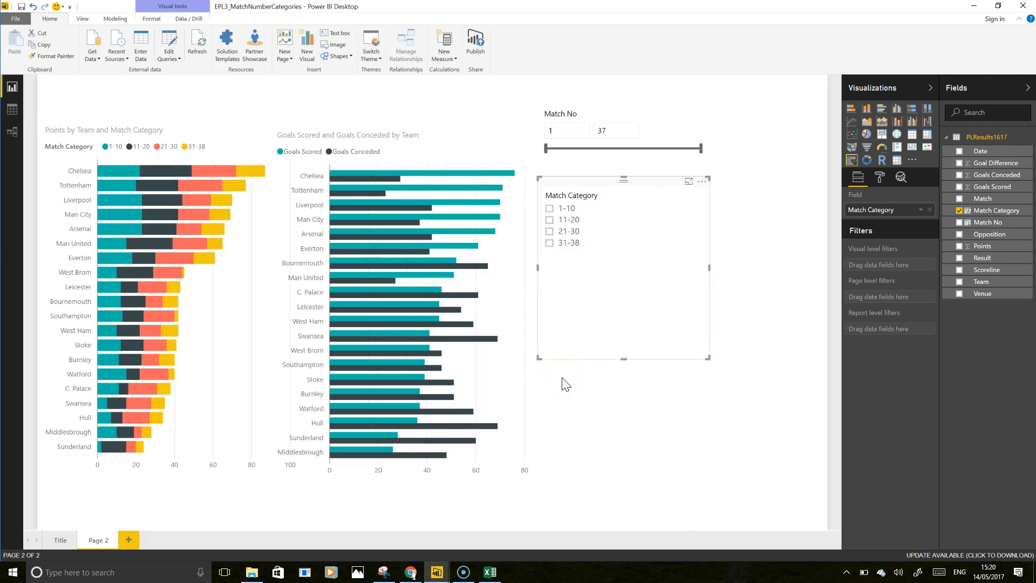
Filter the report to match category 21-30 to examine goals scored and conceded, and switch the filter to 11-20
{"action": "mouse_move", "coordinate": [162, 275]}
{"action": "left_click", "coordinate": [549, 232]}
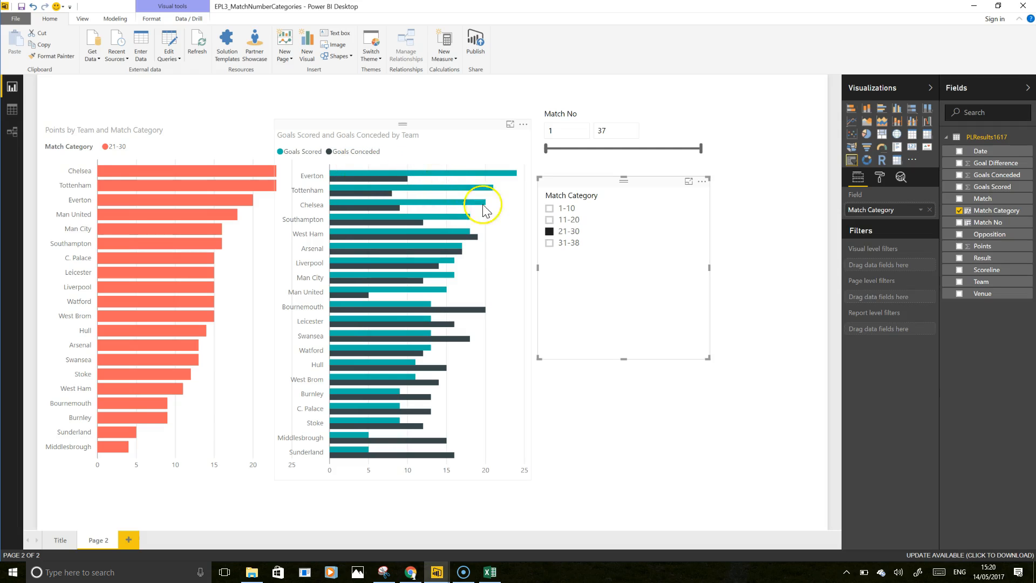
{"action": "left_click", "coordinate": [549, 220]}
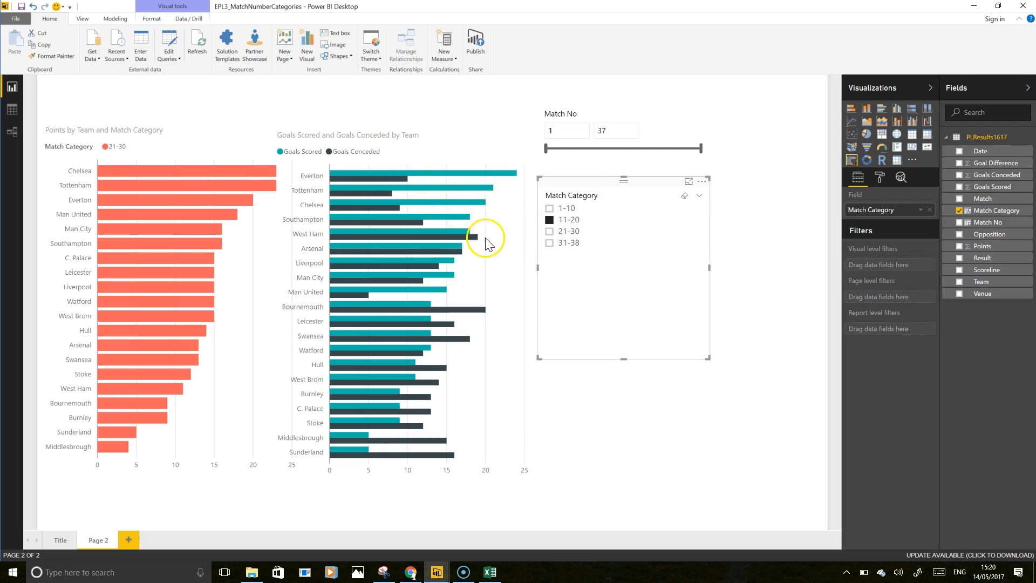